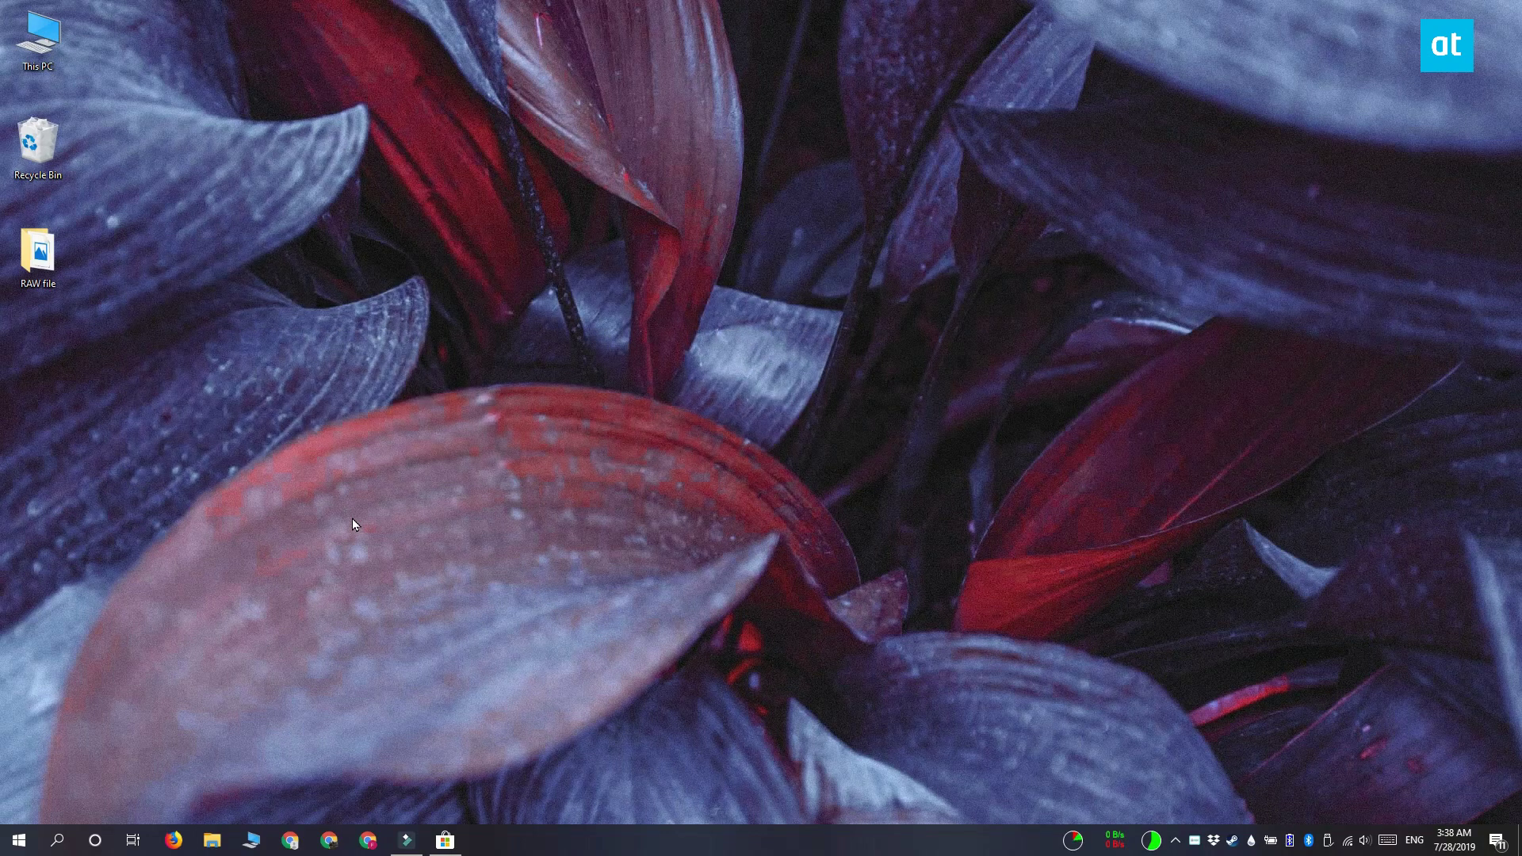
- Open the RAW file folder, select rope.dng with its generic icon, and minimize the window
left_click(36, 253)
left_click(225, 495)
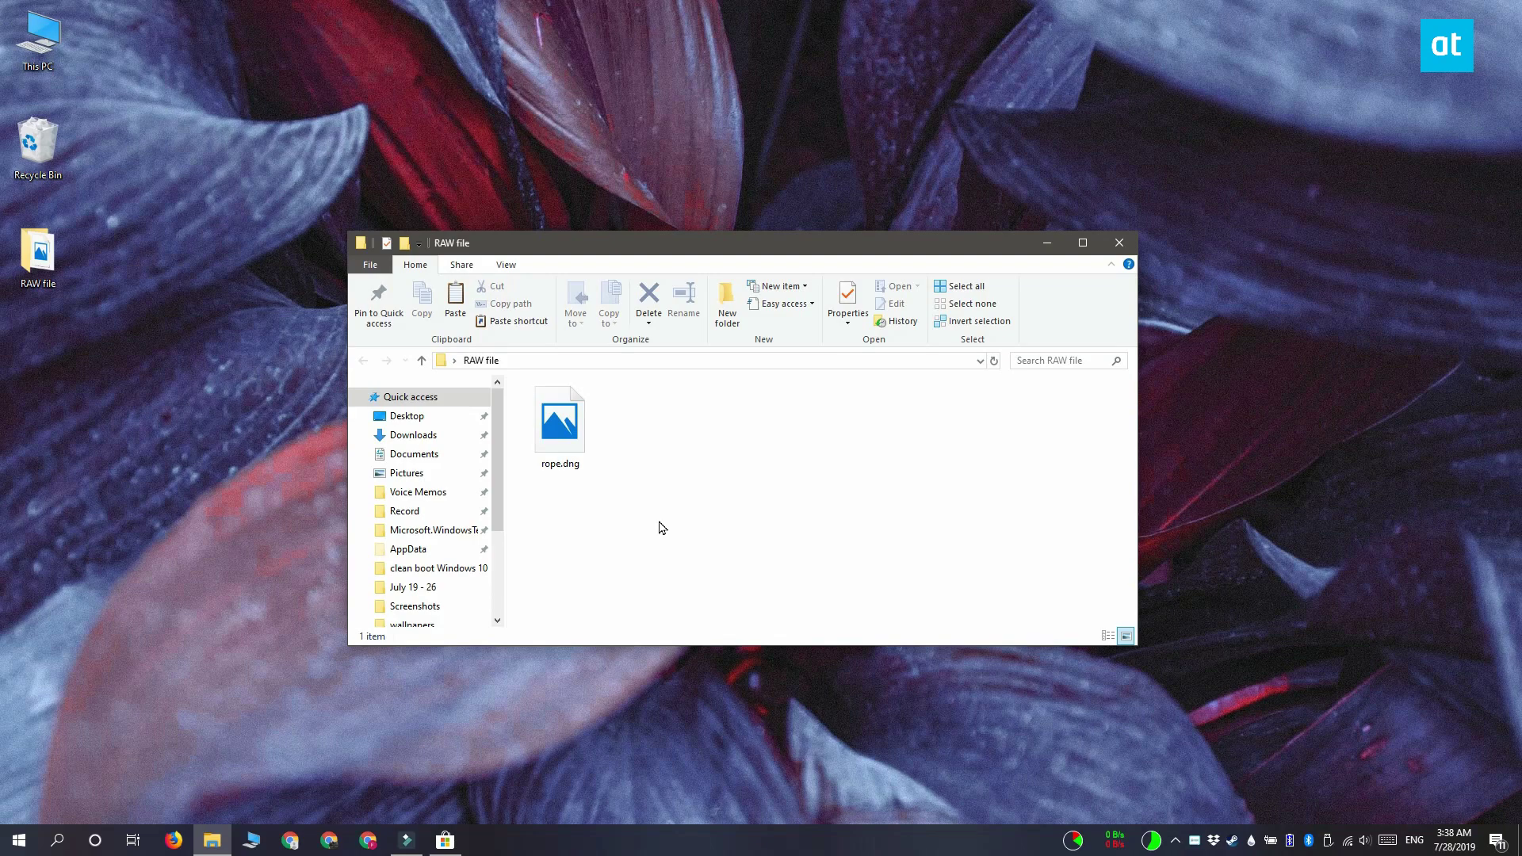
left_click(561, 437)
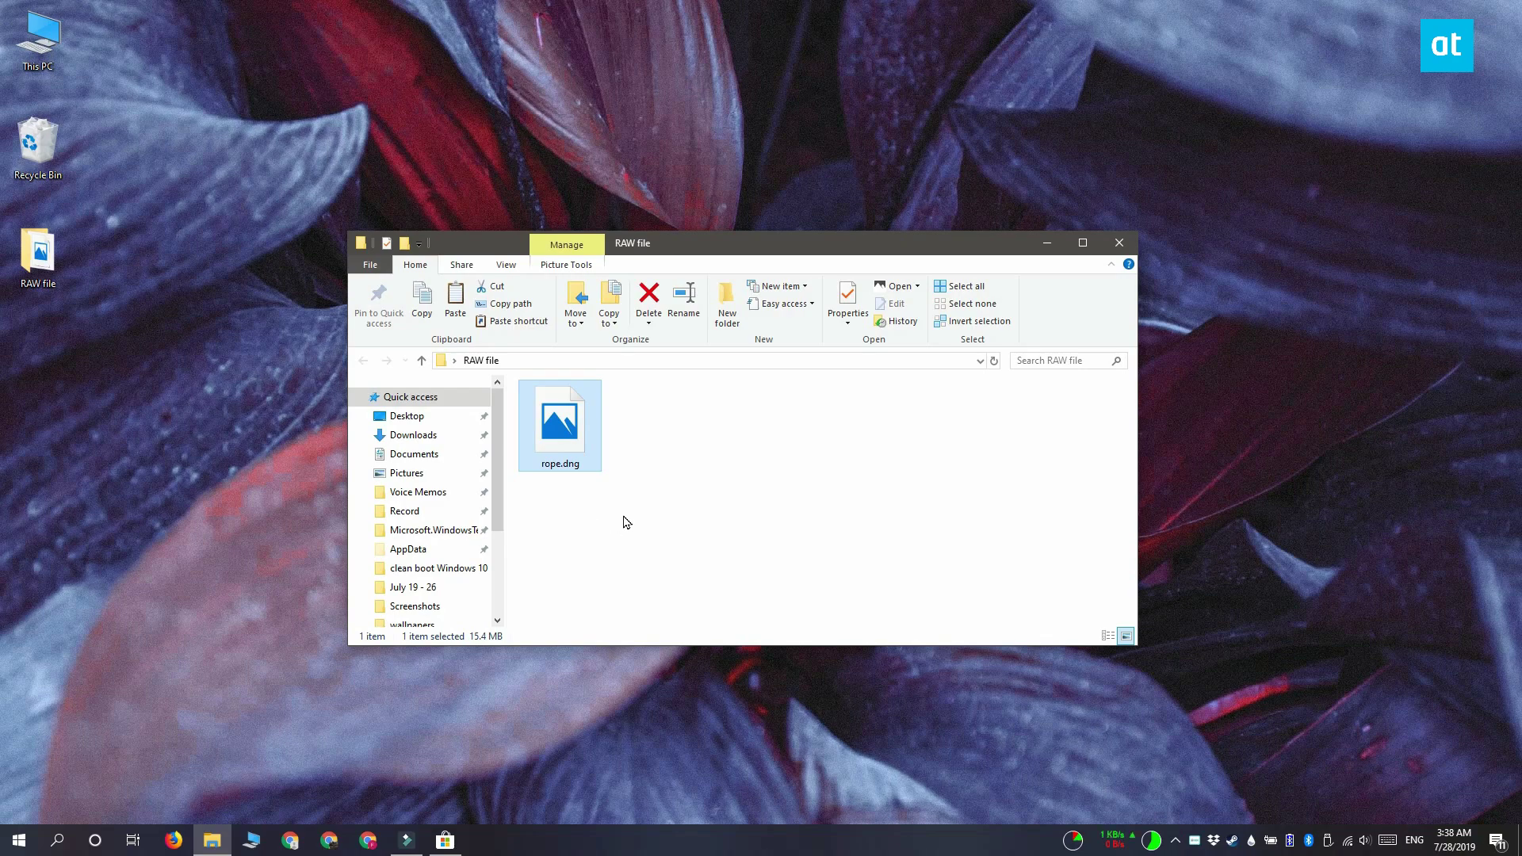
left_click(1046, 244)
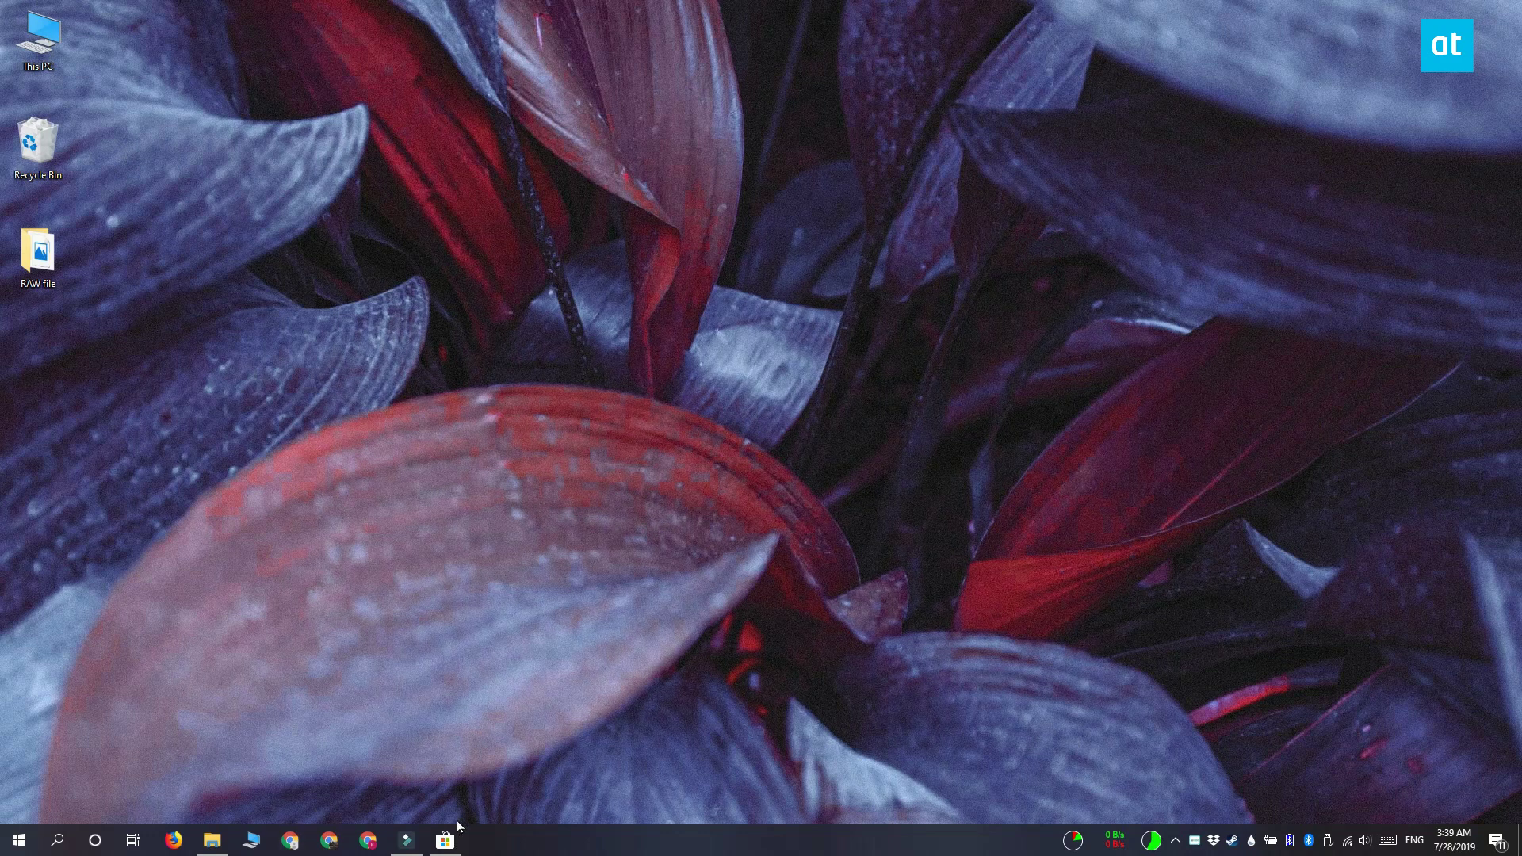
- Install the Raw Image Extension from its Microsoft Store page, then minimize the Store
left_click(445, 841)
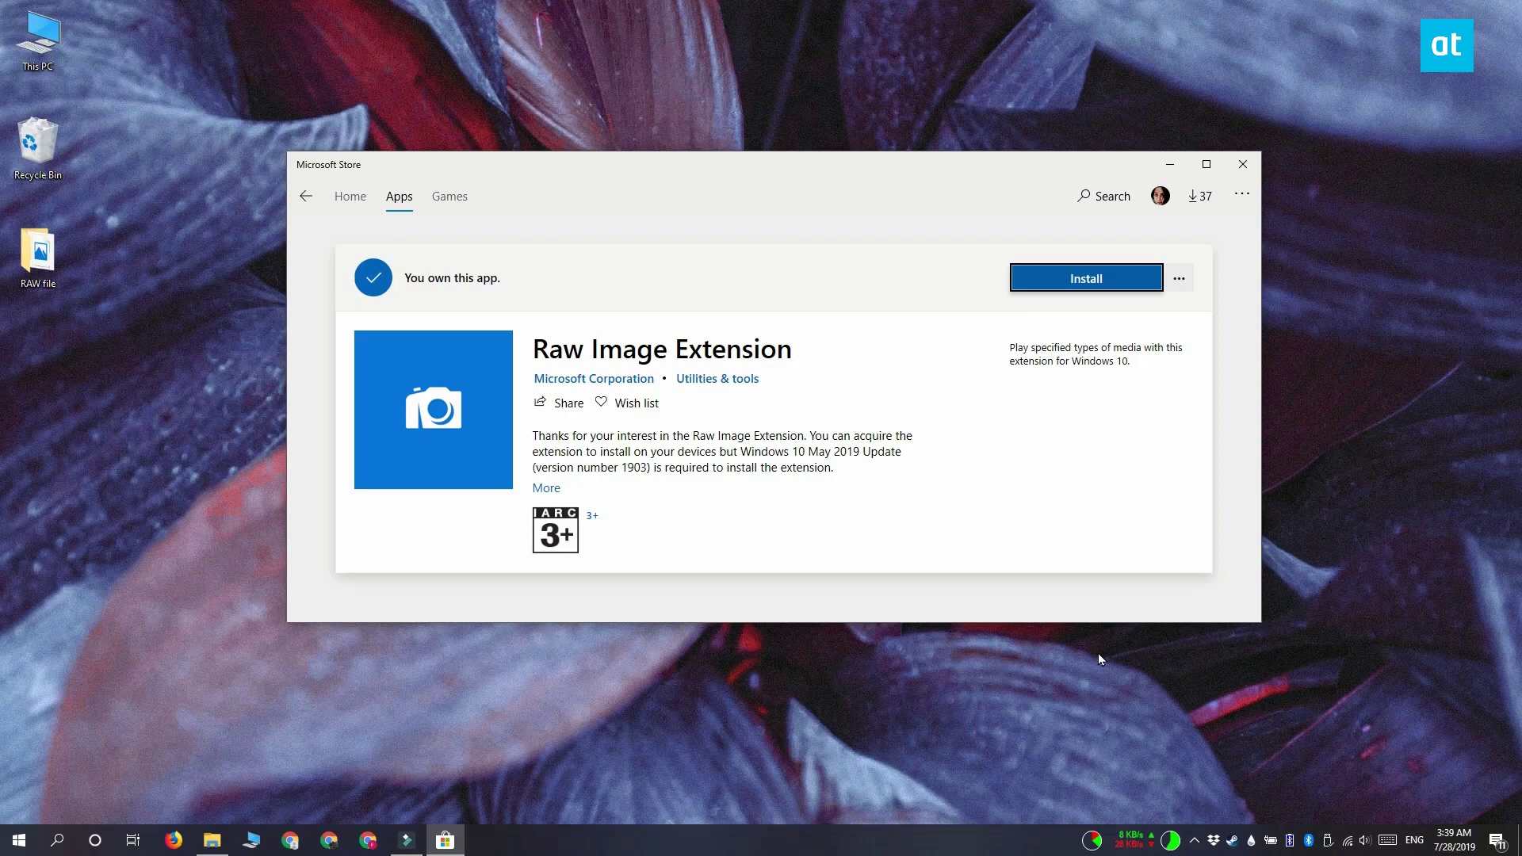
left_click(1088, 286)
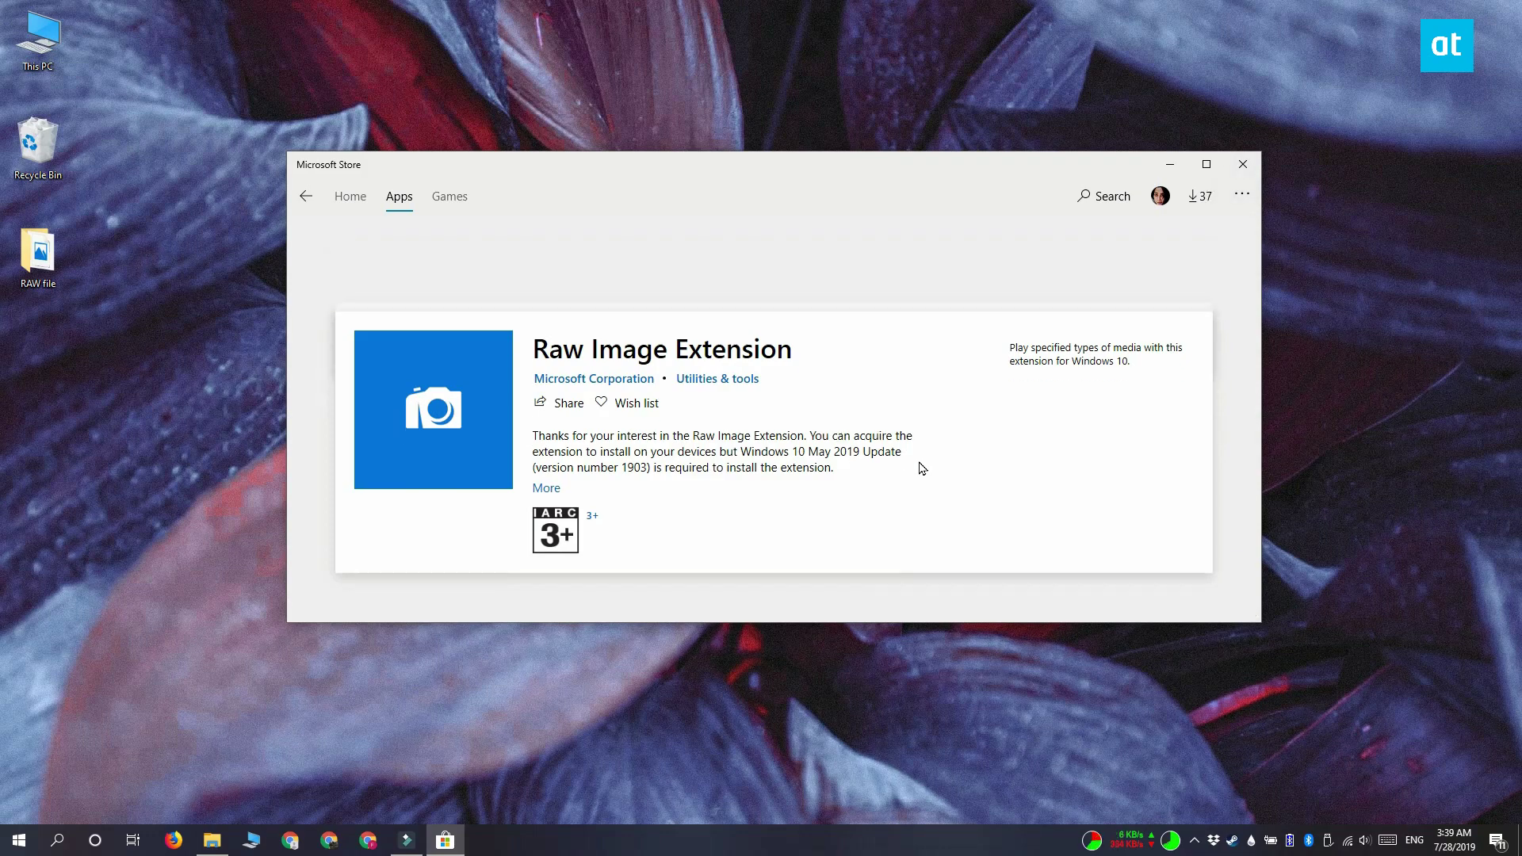
left_click(1170, 164)
- Close the old Explorer window and reopen the RAW file folder to show rope.dng's photo thumbnail
left_click(212, 841)
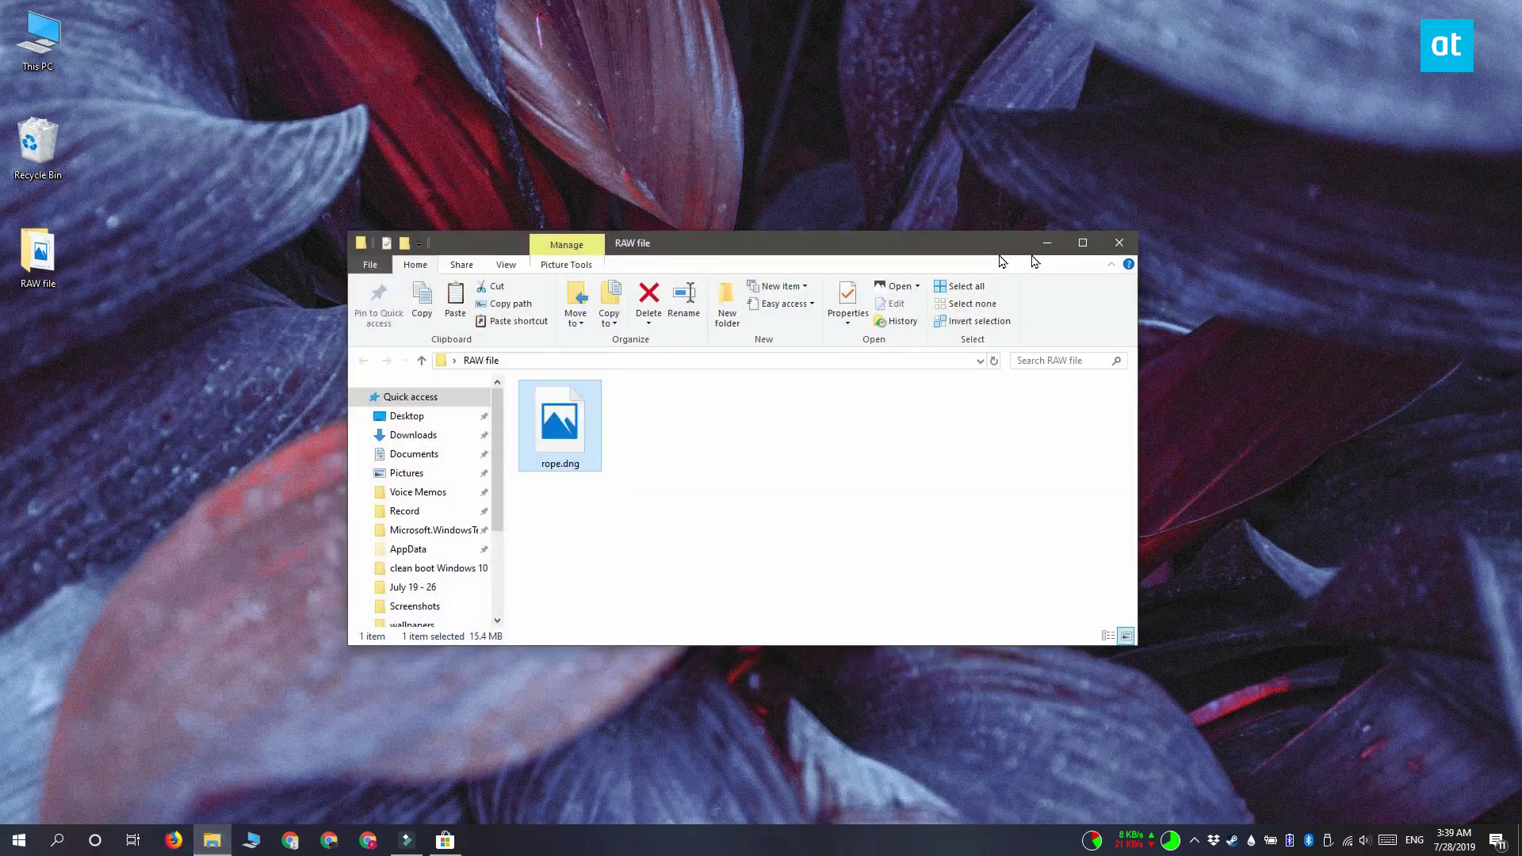
left_click(1112, 243)
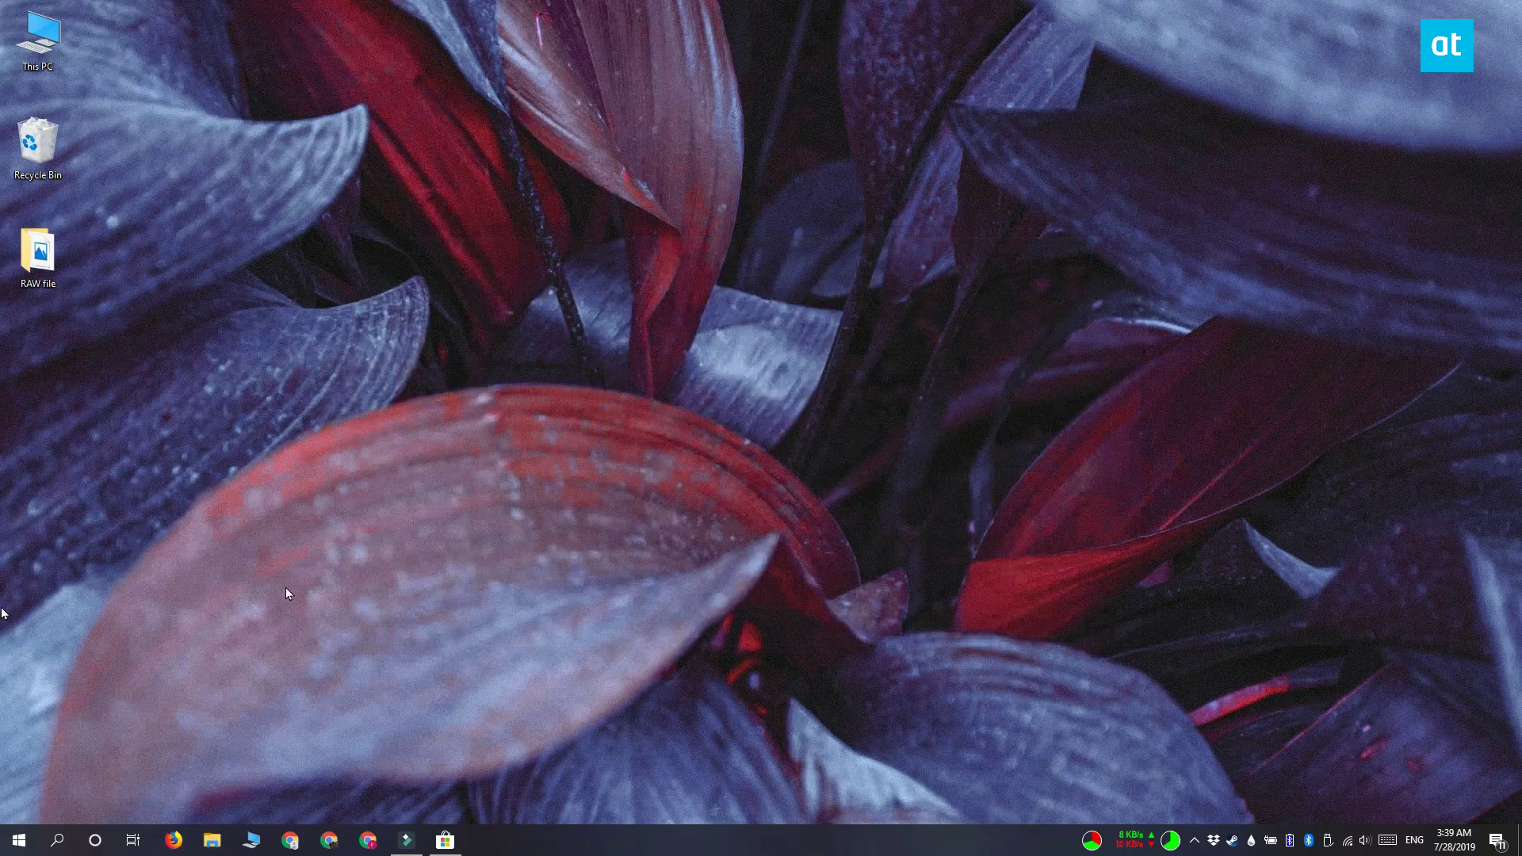
double_click(38, 252)
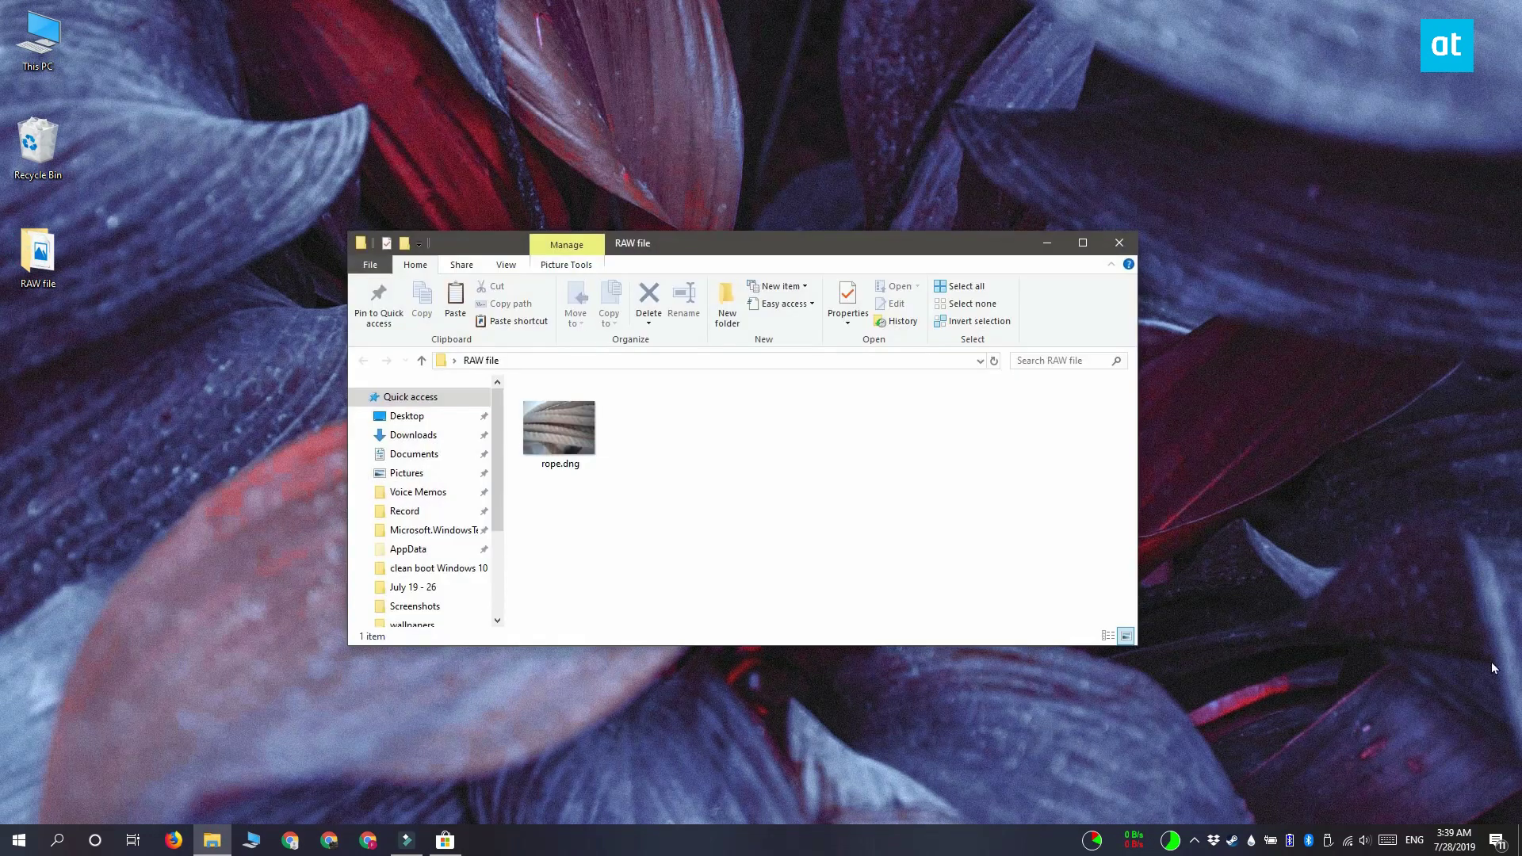
left_click(995, 681)
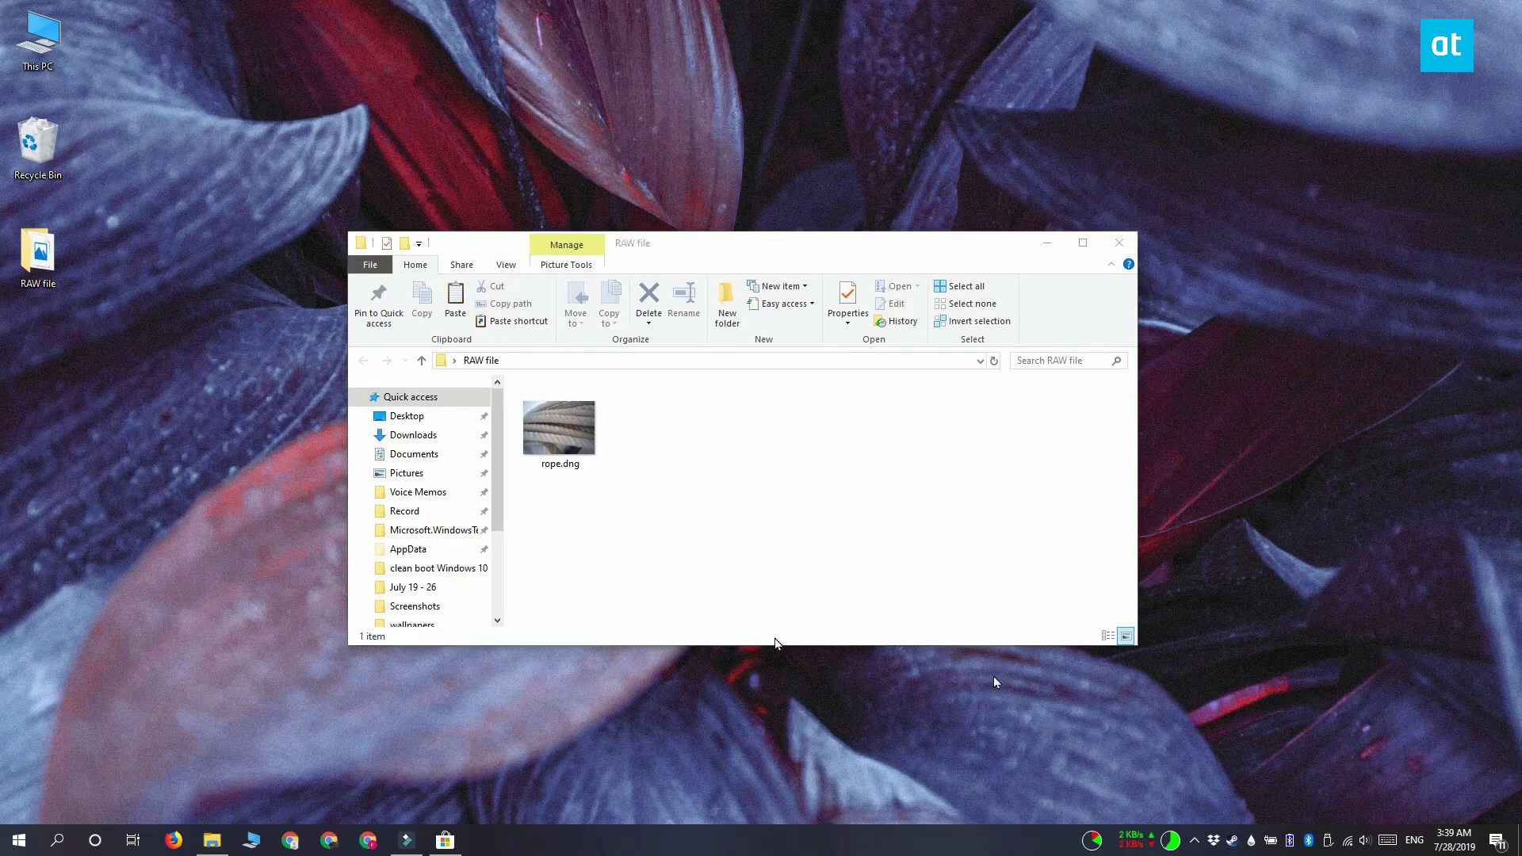
left_click(630, 533)
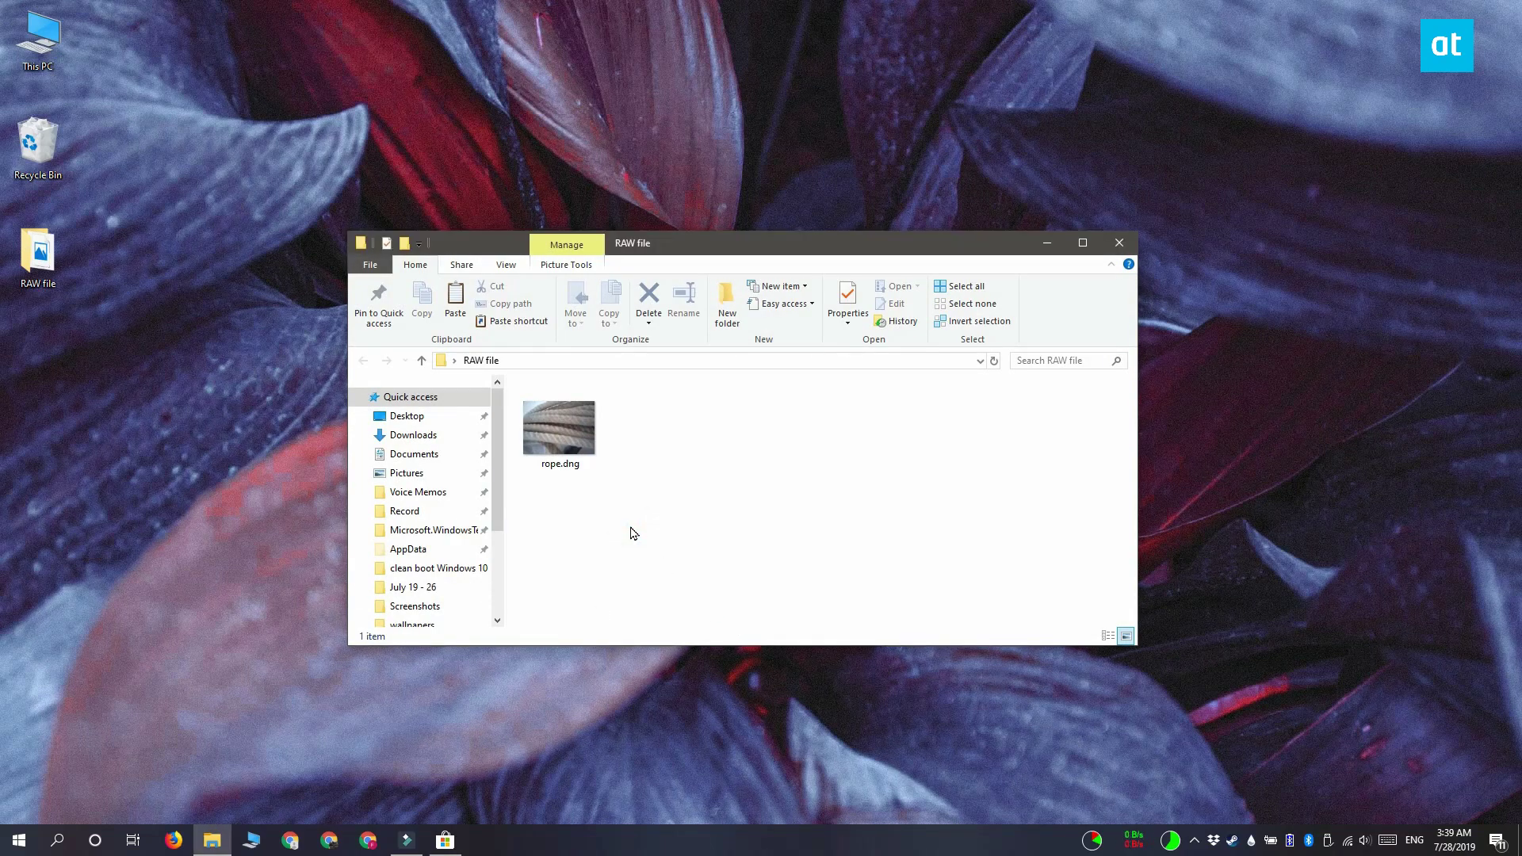